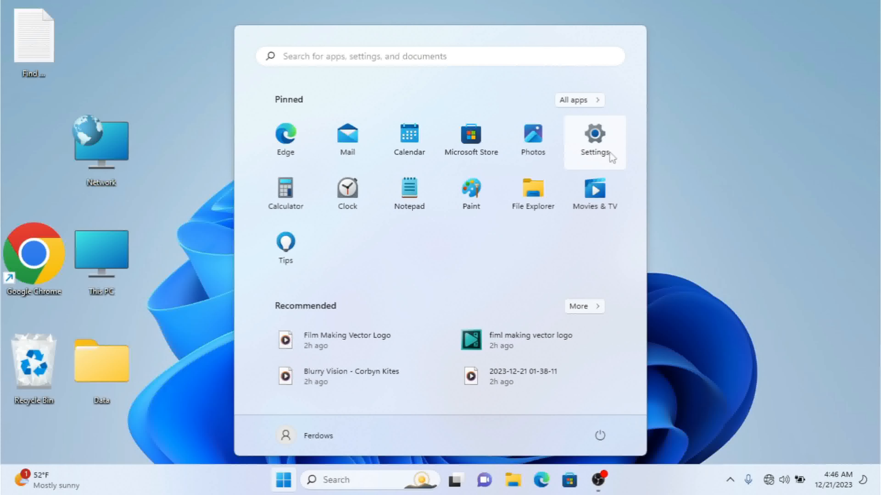
# Step: Open Windows Settings and go to the properties of the currently connected Wi-Fi network
pyautogui.click(707, 171)
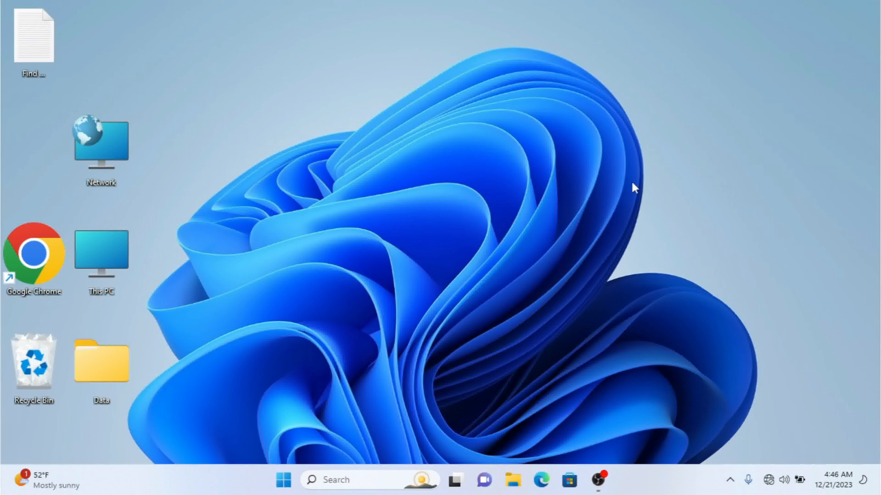
pyautogui.press('super+i')
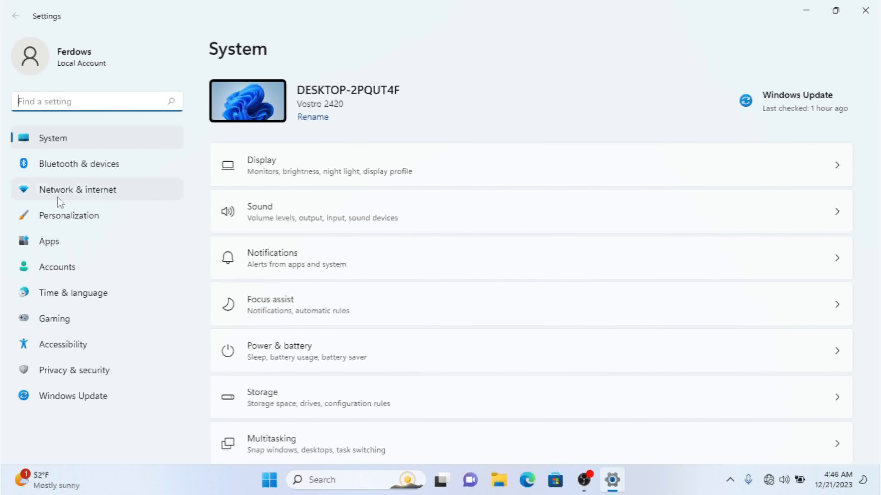
pyautogui.click(73, 195)
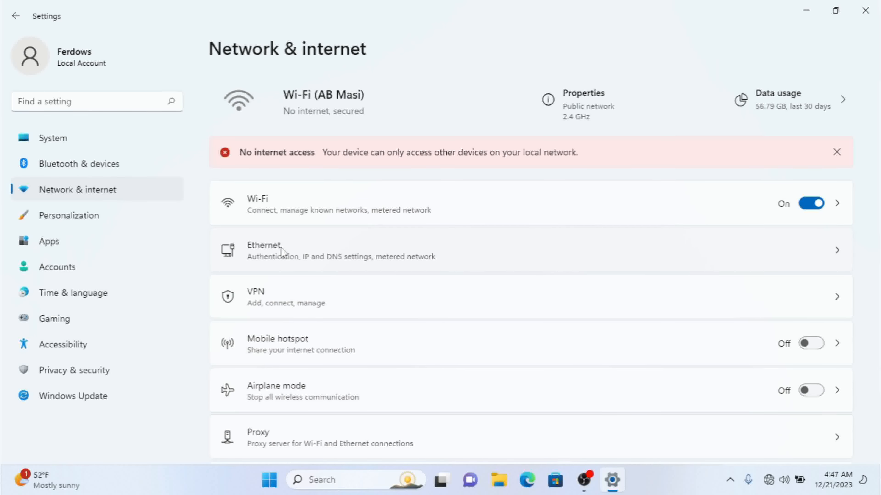
pyautogui.click(299, 208)
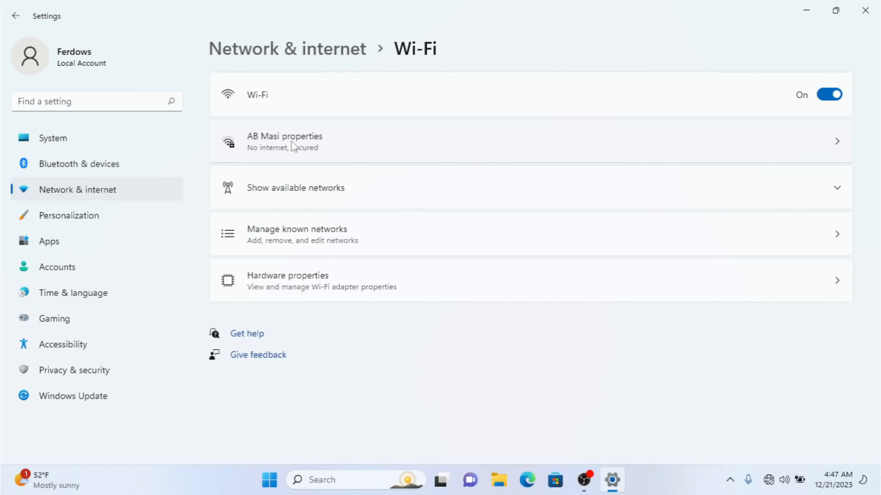
pyautogui.click(290, 141)
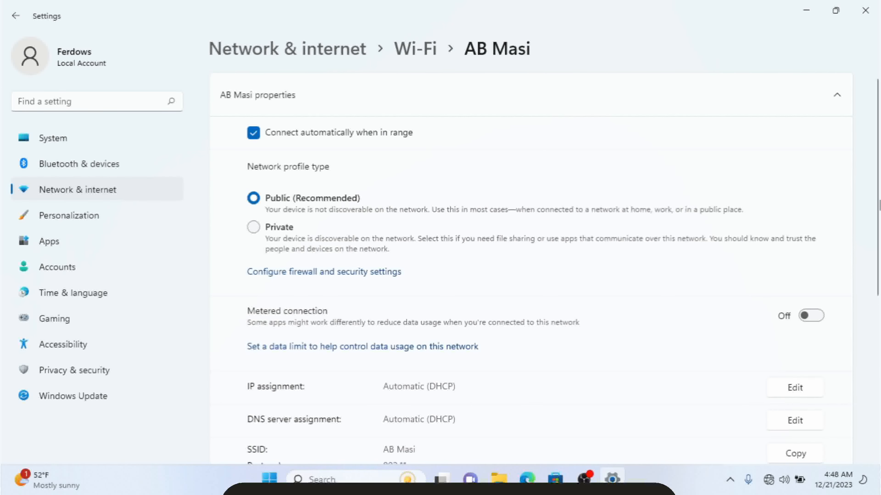
# Step: Change the Wi-Fi network's IP assignment to Manual and turn on IPv4
pyautogui.scroll(-3, 878, 294)
pyautogui.scroll(-1, 878, 294)
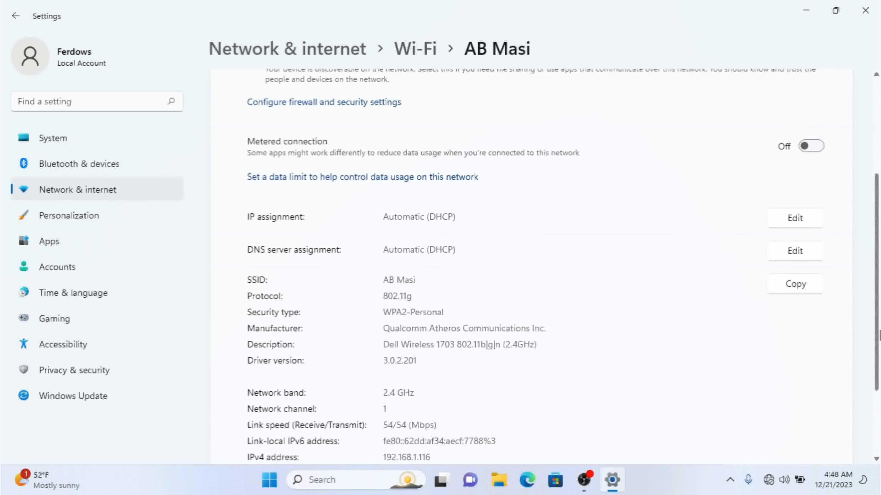
pyautogui.scroll(-3, 350, 289)
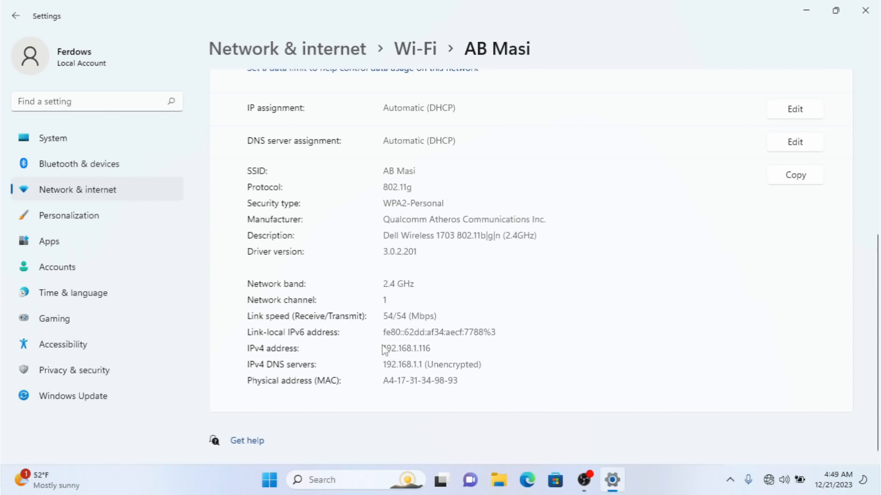
pyautogui.scroll(2, 383, 350)
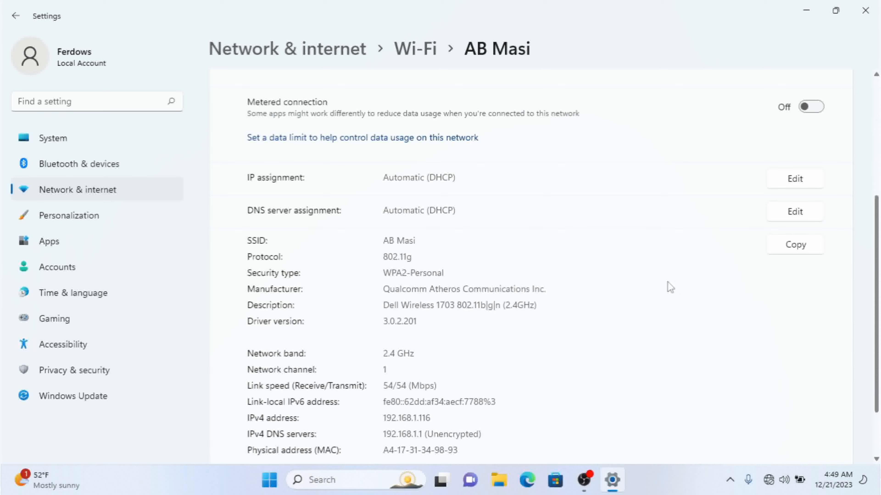
pyautogui.click(794, 186)
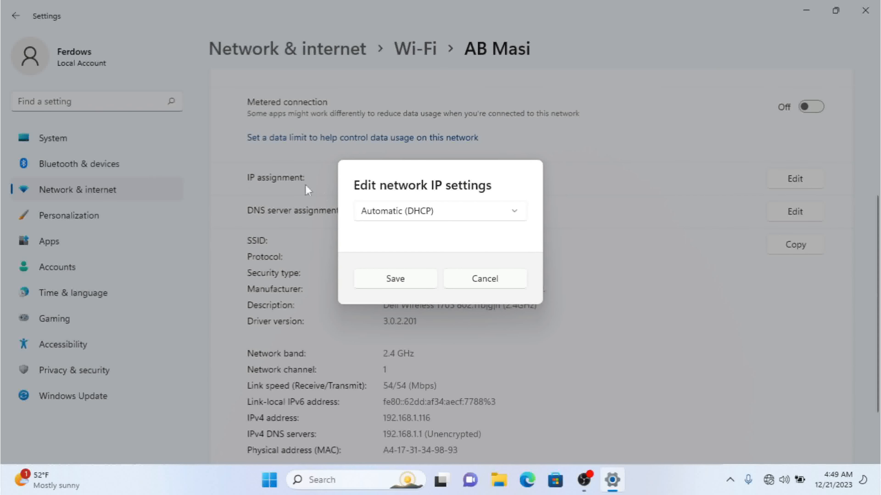
pyautogui.click(417, 219)
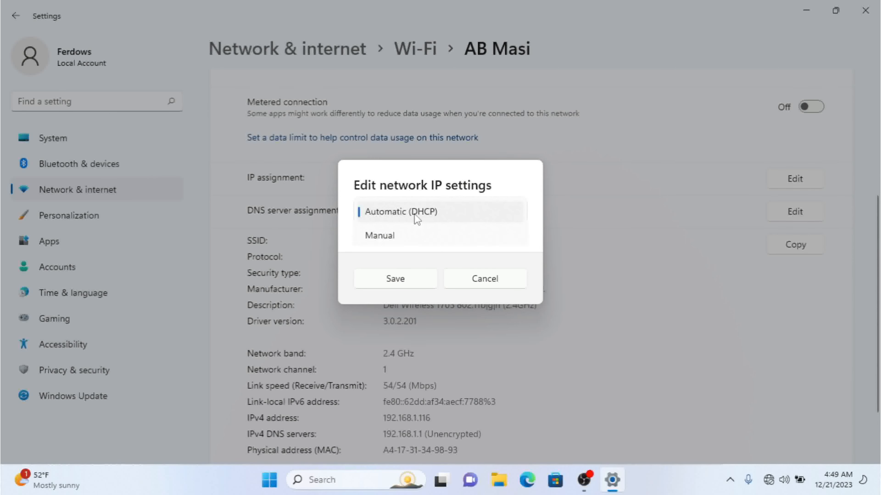
pyautogui.click(381, 236)
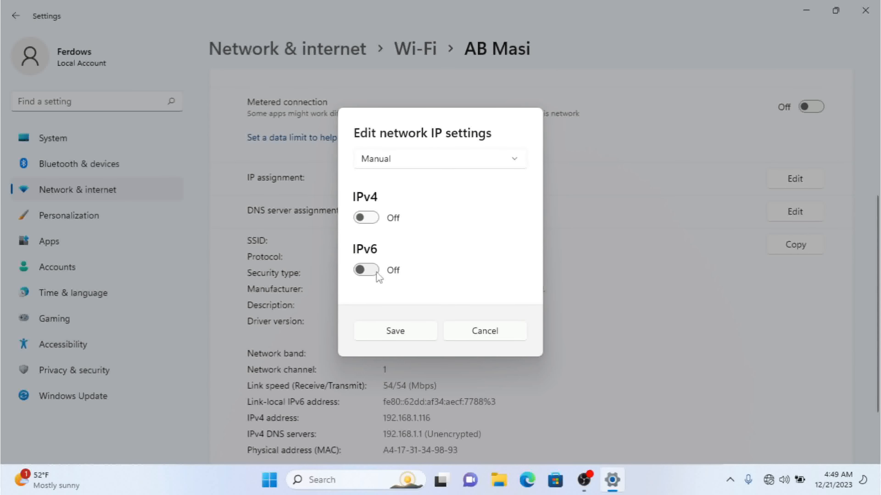
pyautogui.click(375, 221)
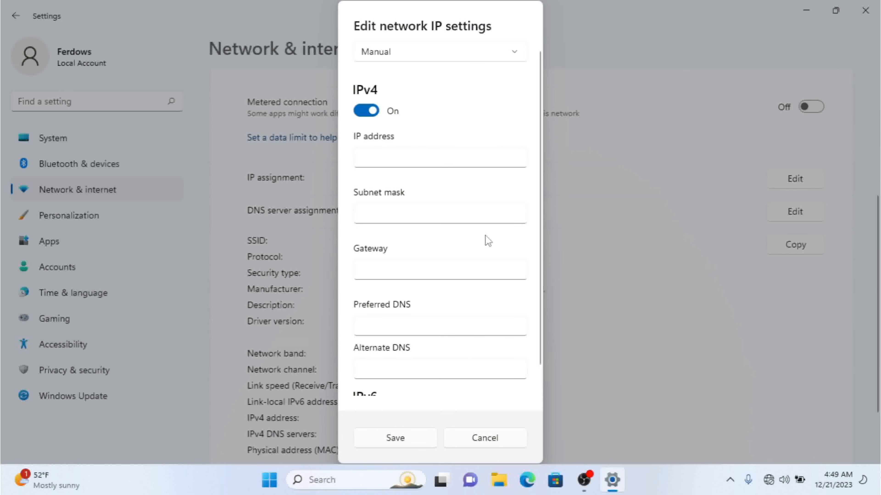
# Step: Set the IPv4 address to 192.168.1.67 and the subnet mask to 255.255.255.0
pyautogui.click(395, 154)
pyautogui.write('192.168.1.67')
pyautogui.click(405, 216)
pyautogui.write('2')
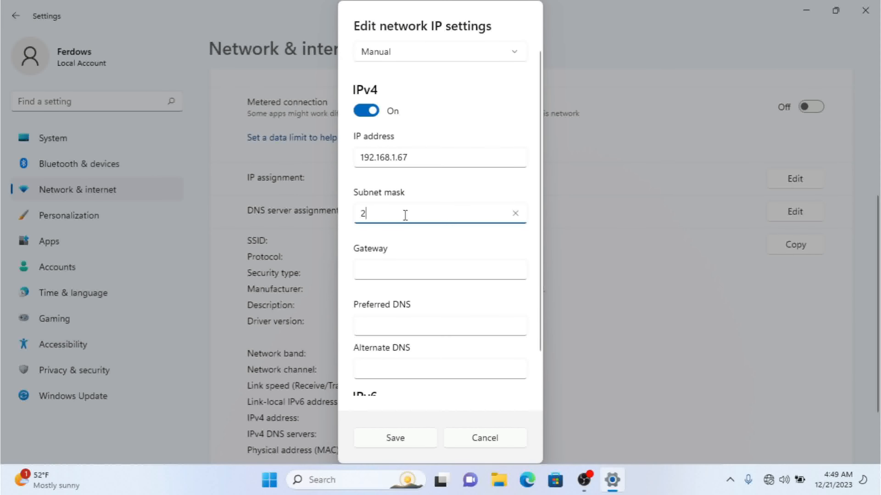
pyautogui.write('55.255.255')
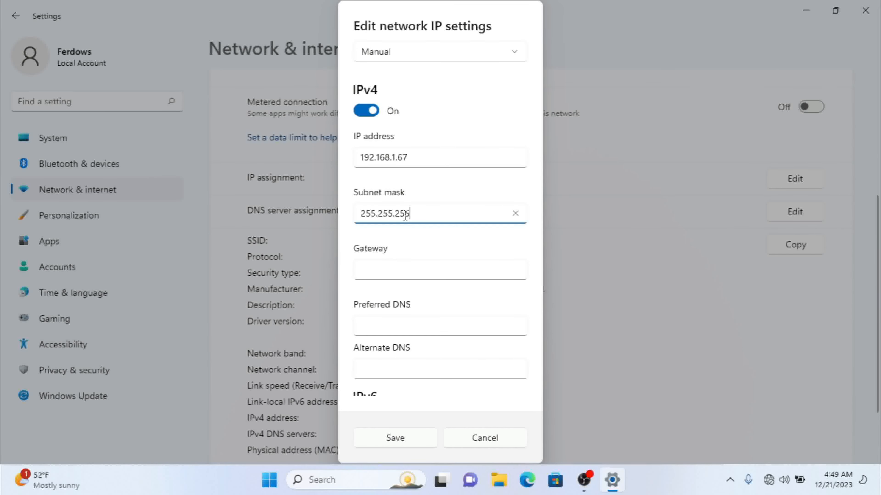
pyautogui.write('.0')
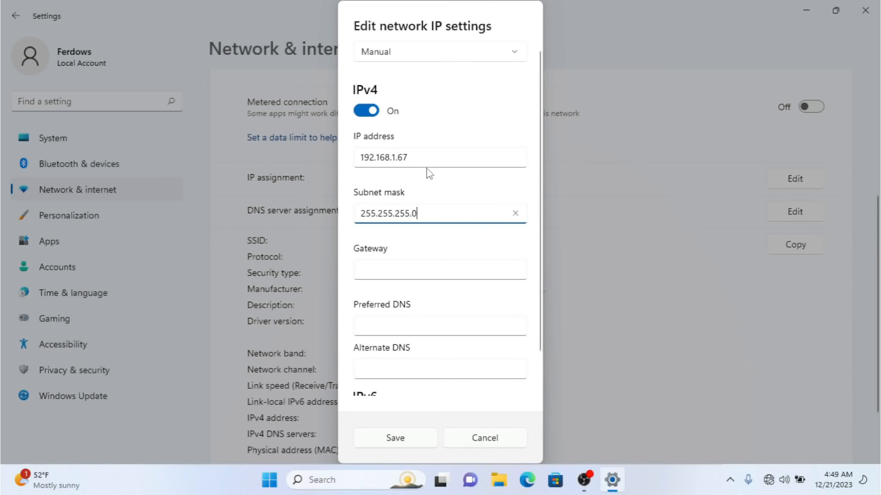
# Step: Copy the IPv4 address into the gateway and change its last part to make 192.168.1.1
pyautogui.click(423, 155)
pyautogui.hotkey('ctrl', 'a')
pyautogui.hotkey('ctrl', 'c')
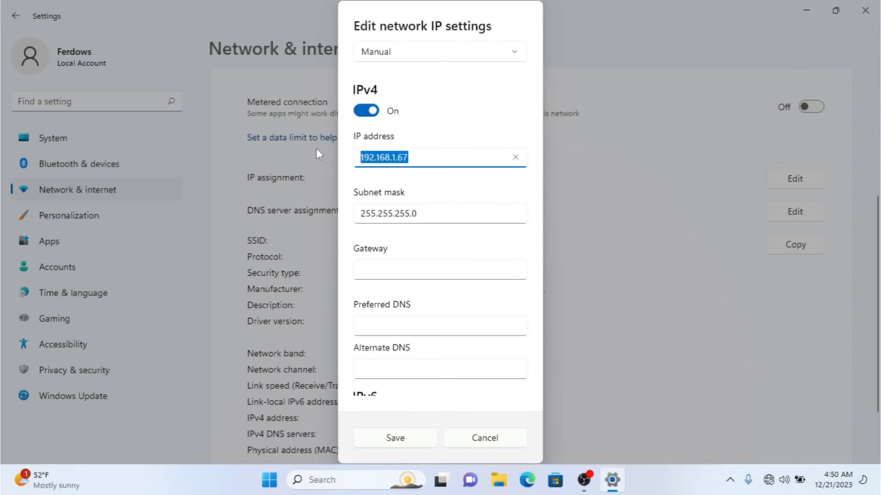
pyautogui.click(378, 276)
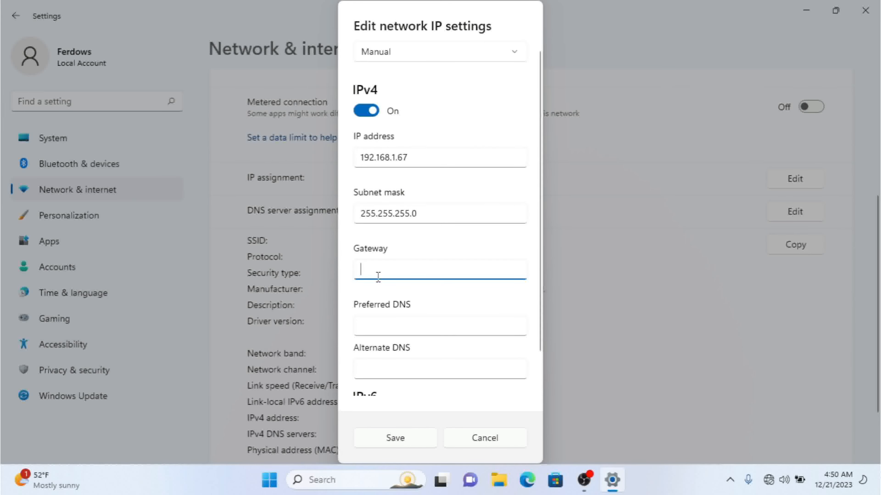
pyautogui.hotkey('ctrl', 'v')
pyautogui.press('BackSpace')
pyautogui.press('BackSpace')
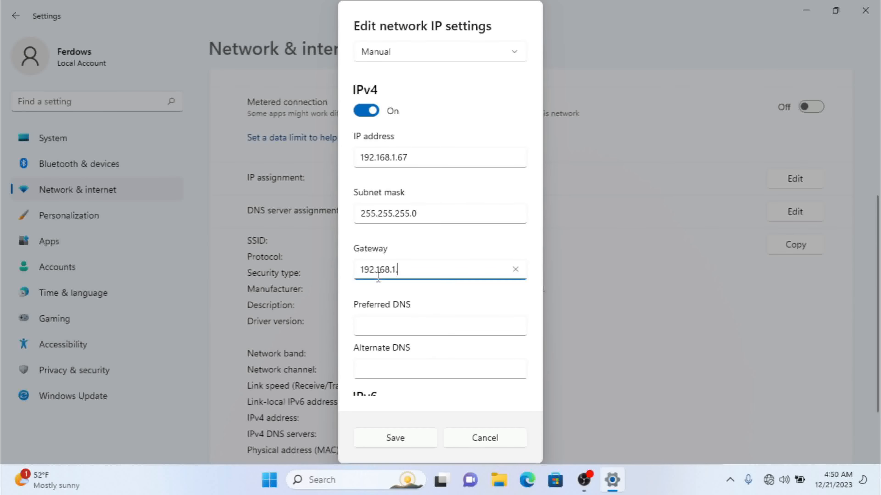
pyautogui.write('1')
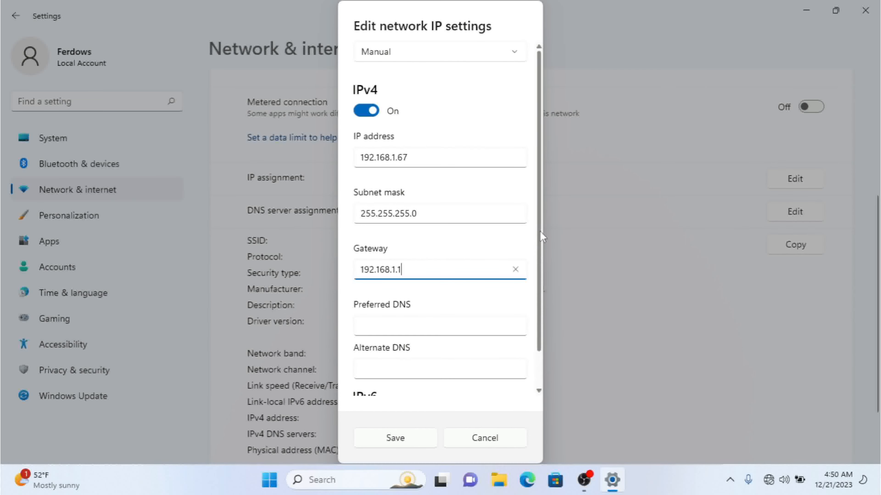
# Step: Set the preferred DNS to 8.8.8.8 and the alternate DNS to 4.2.2.2, and save the IP settings
pyautogui.moveTo(540, 232); pyautogui.dragTo(540, 246)
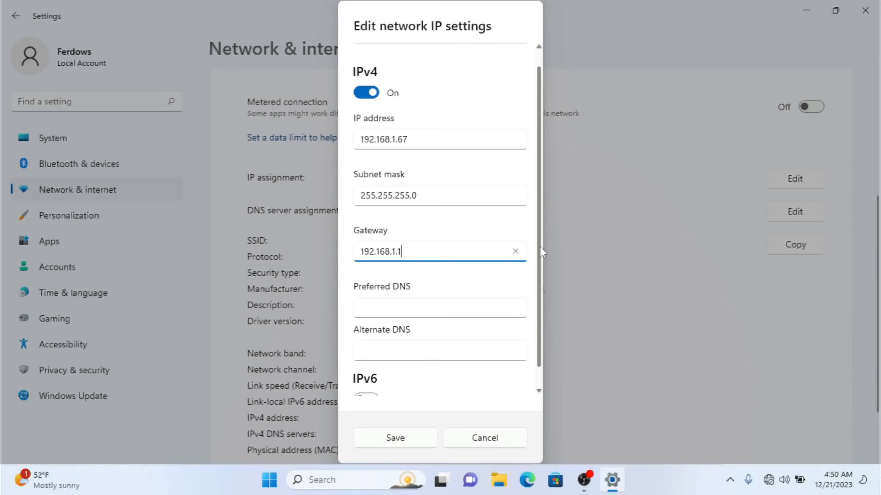
pyautogui.click(382, 305)
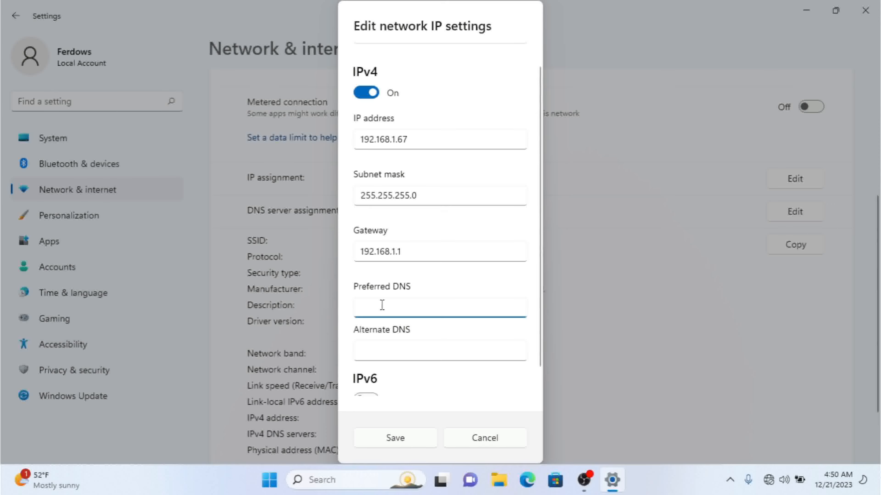
pyautogui.write('4')
pyautogui.write('.2.2.2')
pyautogui.moveTo(403, 309); pyautogui.dragTo(321, 311)
pyautogui.write('8.8.8.8')
pyautogui.click(406, 349)
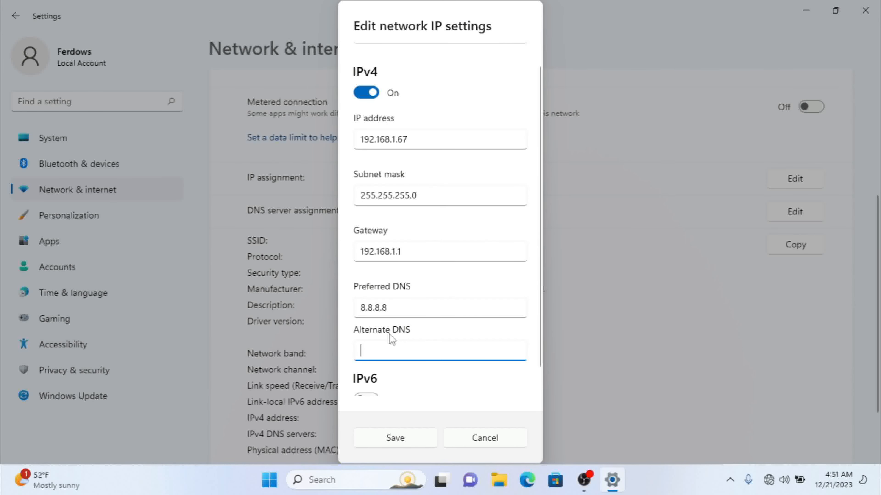
pyautogui.write('4.2.2.2')
pyautogui.scroll(-1, 541, 356)
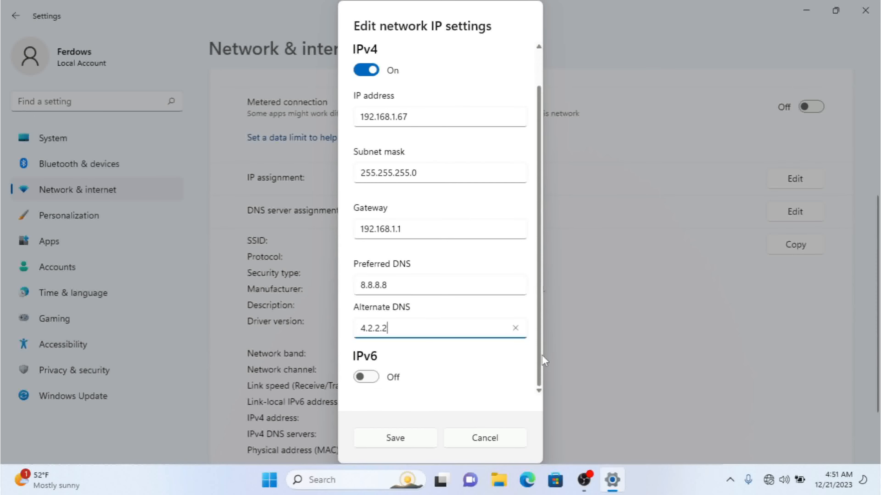
pyautogui.click(402, 439)
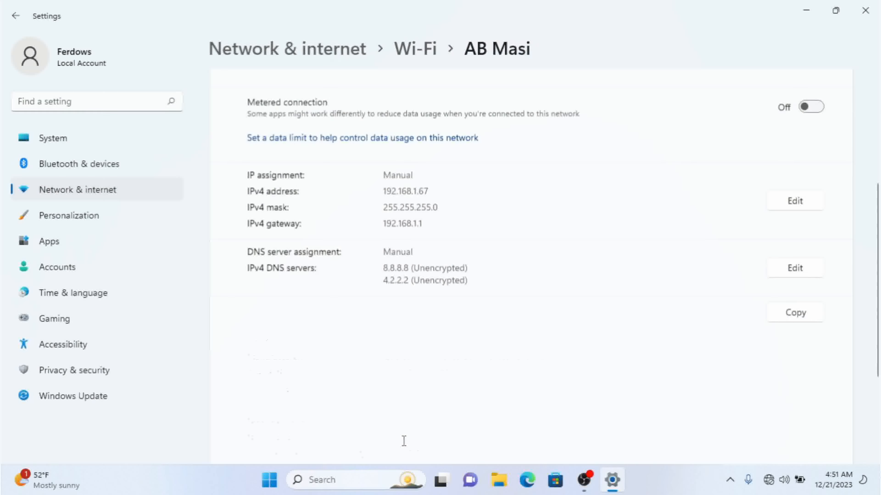
# Step: Review the saved addresses in the Wi-Fi properties and check the DNS server settings without changing them
pyautogui.scroll(-5, 859, 254)
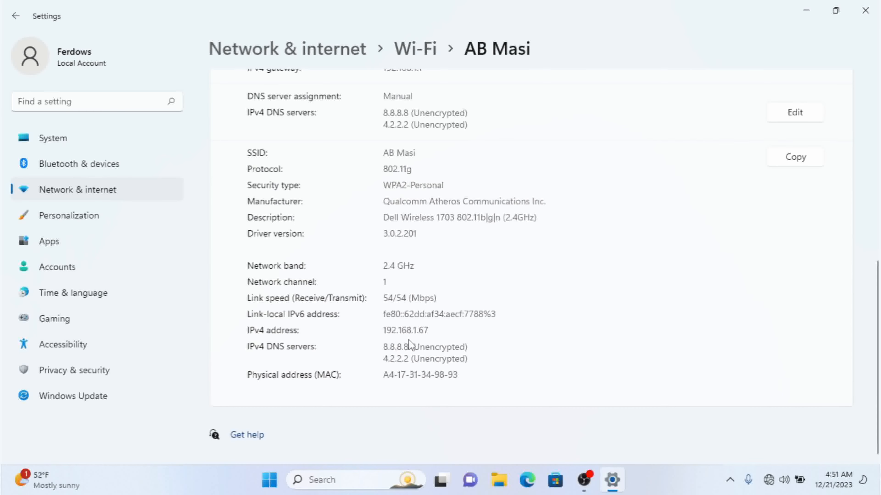
pyautogui.moveTo(879, 364)
pyautogui.mouseDown()
pyautogui.moveTo(880, 299)
pyautogui.moveTo(880, 349)
pyautogui.mouseUp()
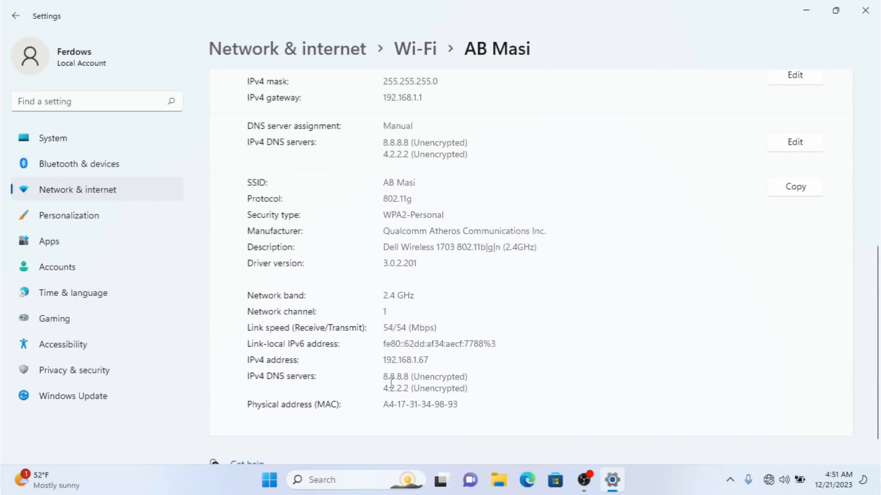
pyautogui.scroll(3, 503, 335)
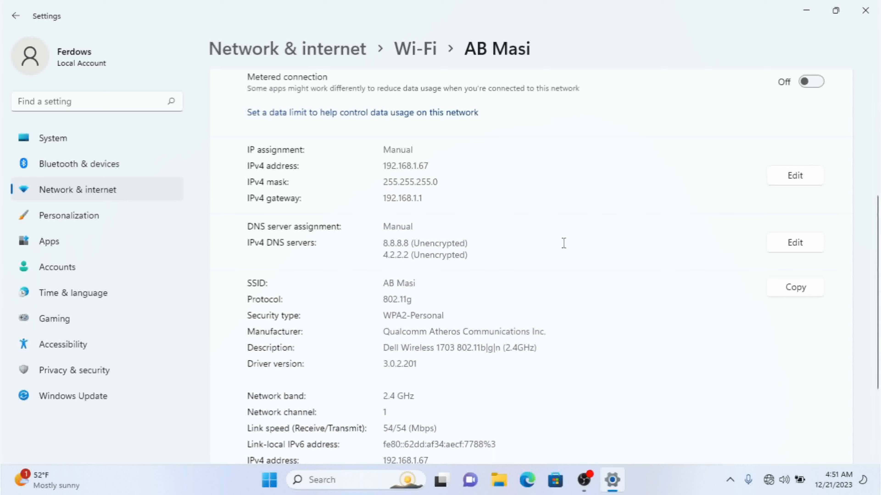
pyautogui.click(784, 245)
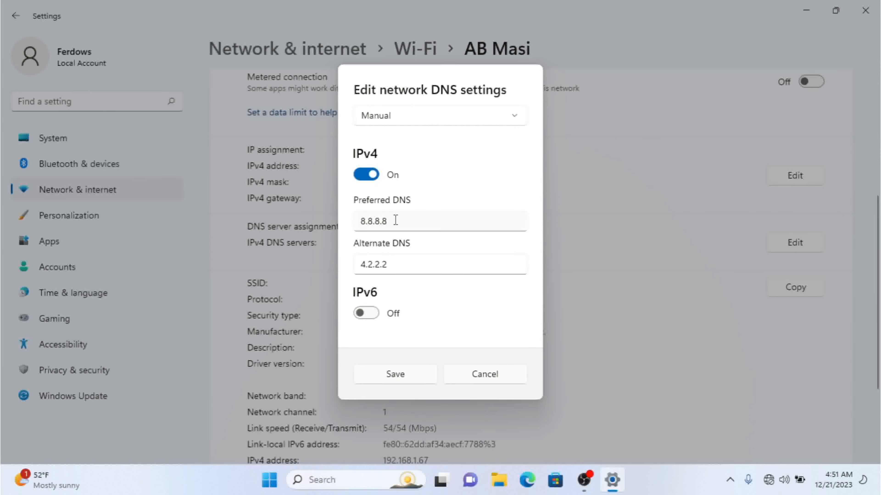
pyautogui.click(505, 377)
# Step: Reopen the Wi-Fi IP settings, switch IPv6 on to examine its address fields, switch it off and discard the edit
pyautogui.click(793, 176)
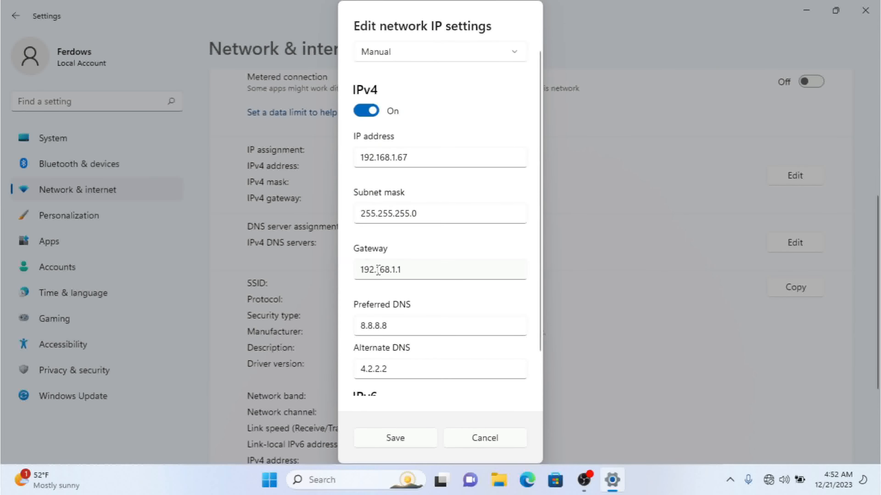
pyautogui.moveTo(540, 238); pyautogui.dragTo(538, 370)
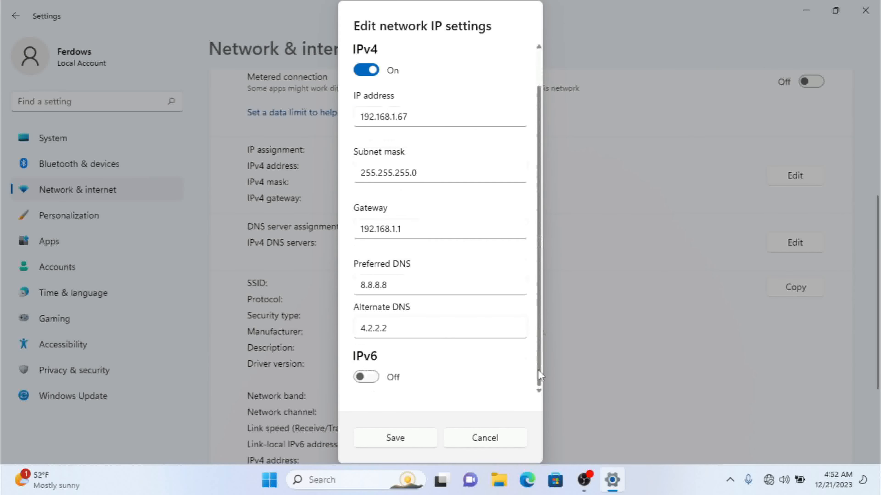
pyautogui.click(365, 377)
pyautogui.moveTo(541, 218); pyautogui.dragTo(543, 346)
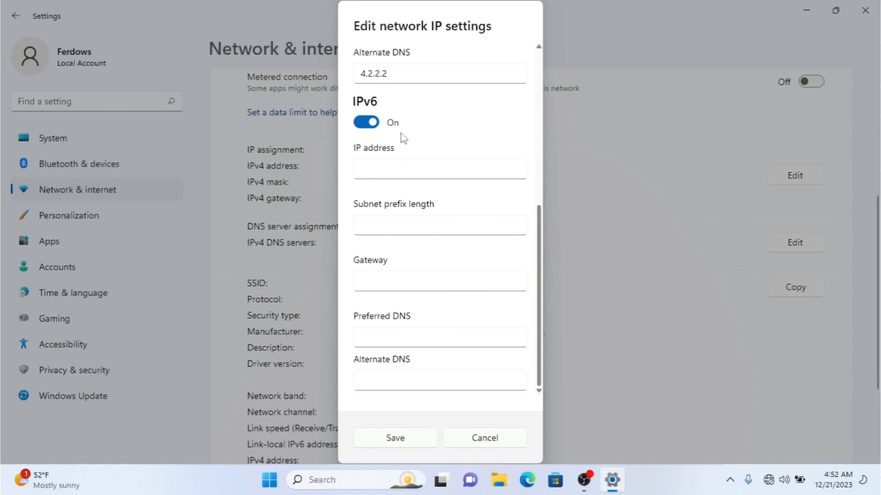
pyautogui.click(391, 163)
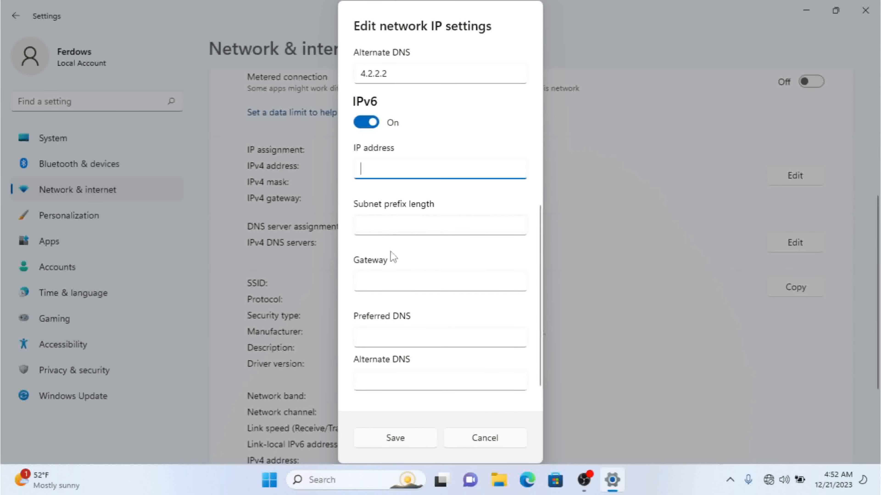
pyautogui.click(389, 225)
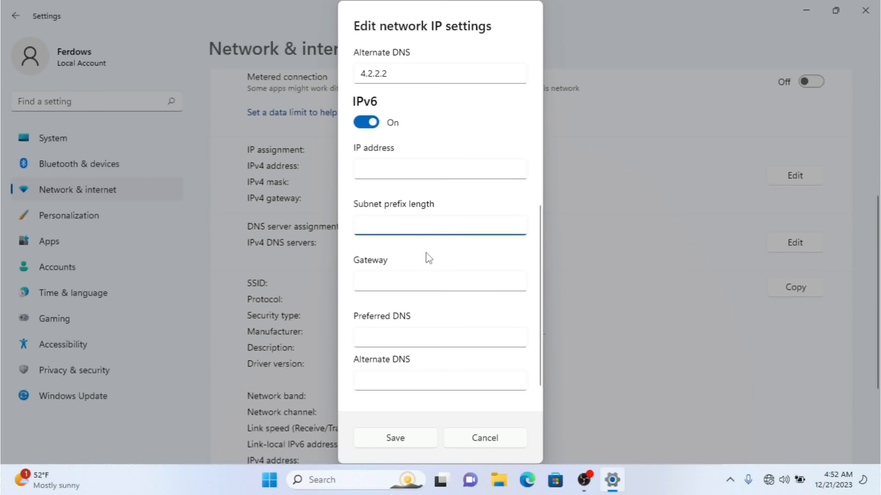
pyautogui.click(401, 281)
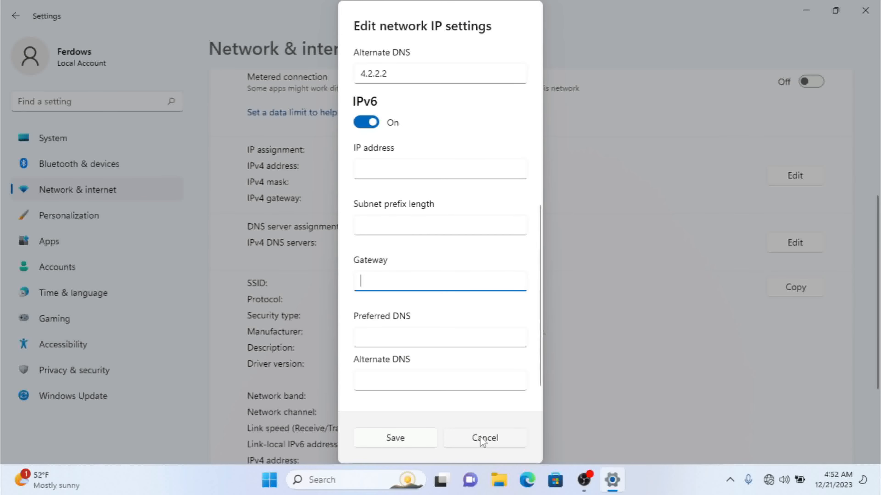
pyautogui.click(366, 122)
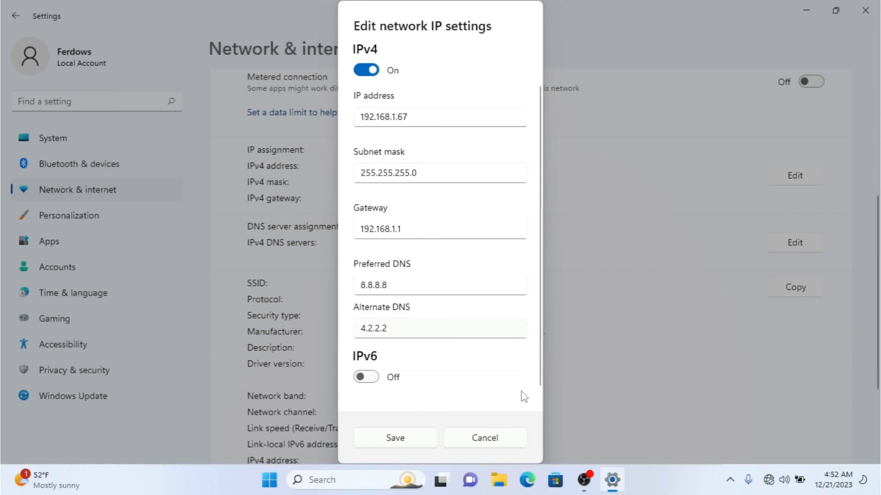
pyautogui.click(513, 442)
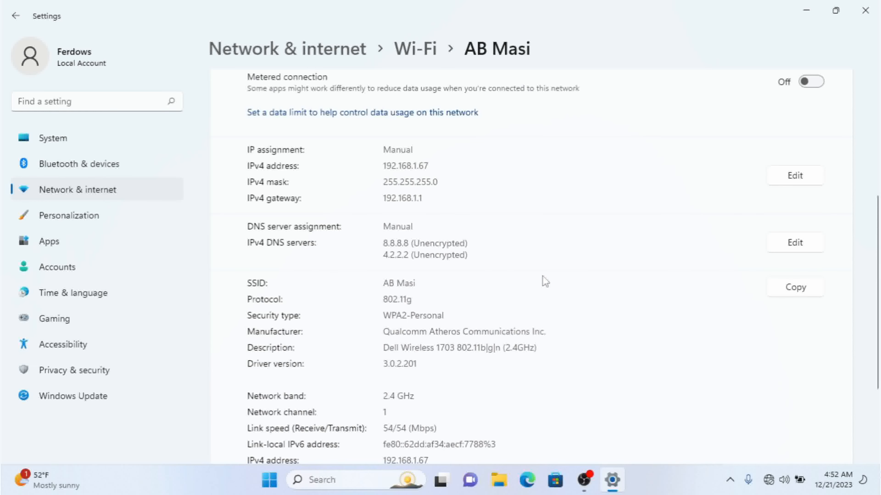
# Step: Copy the Wi-Fi network's properties and open the Ethernet settings under Network & internet
pyautogui.click(811, 292)
pyautogui.scroll(5, 670, 315)
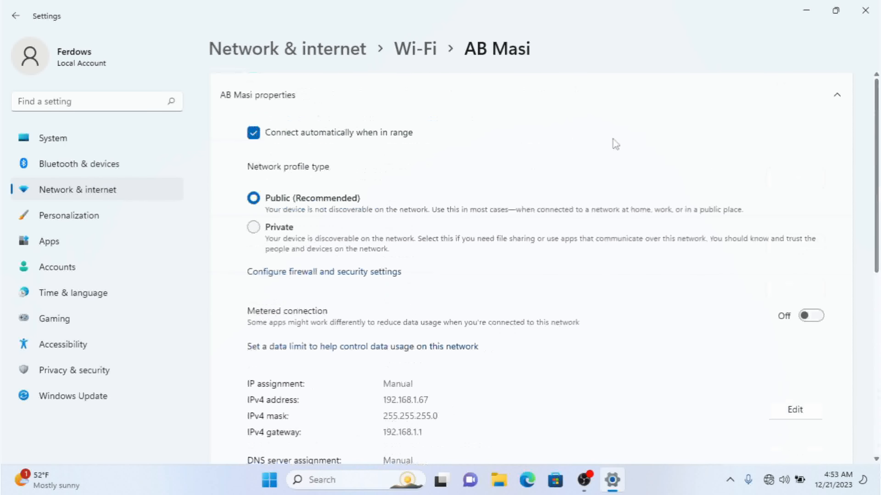
pyautogui.click(305, 49)
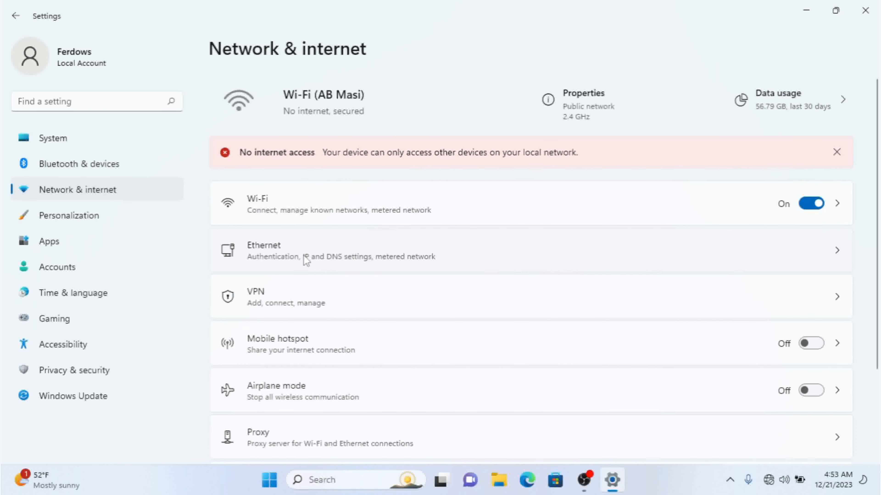
pyautogui.click(555, 232)
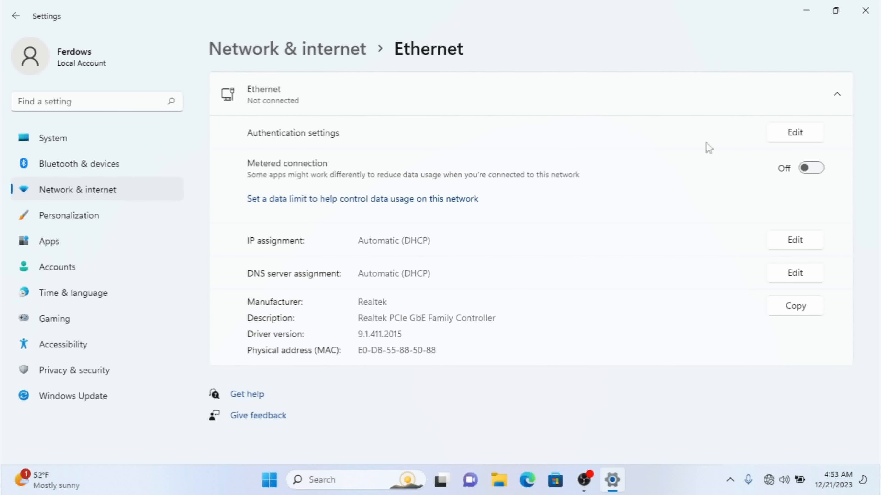
# Step: Enable IEEE 802.1X authentication for Ethernet, check the EAP methods, keep Smart Card or other certificate (EAP-TLS), and save
pyautogui.click(785, 135)
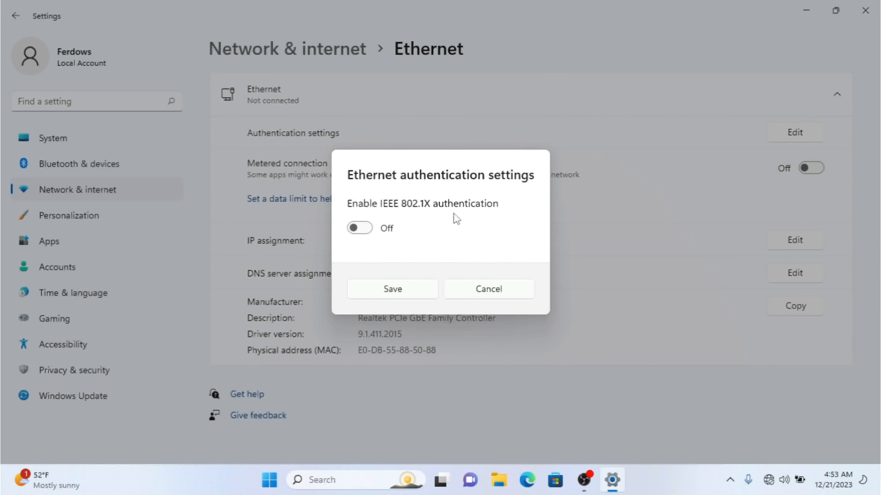
pyautogui.click(369, 229)
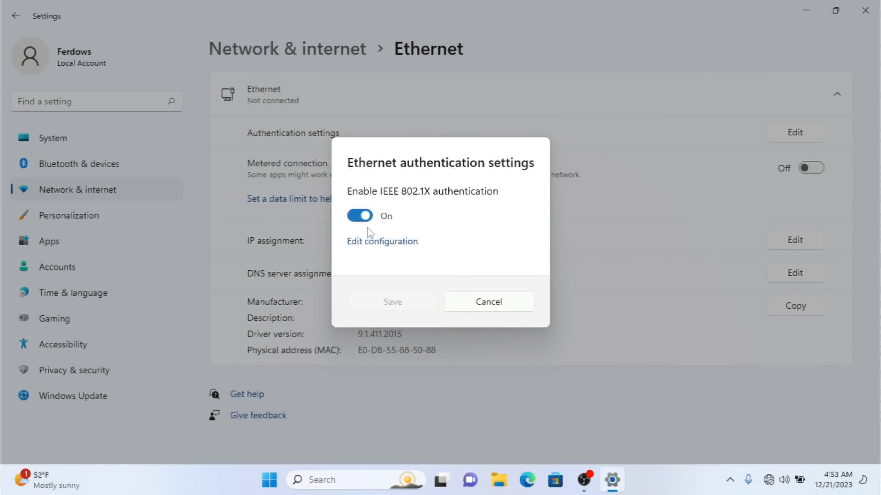
pyautogui.click(382, 243)
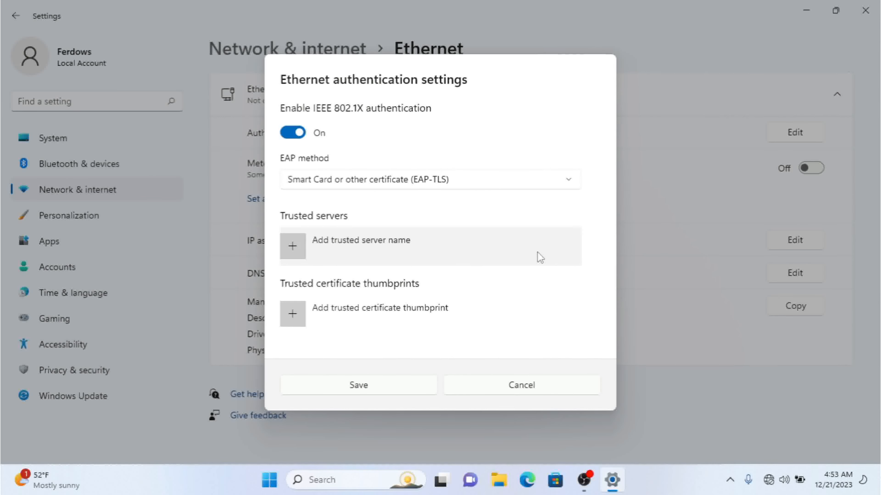
pyautogui.click(480, 190)
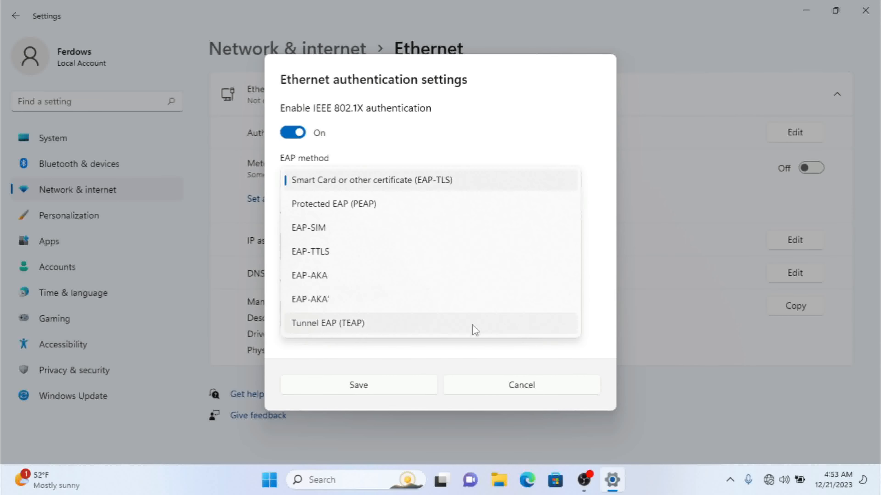
pyautogui.click(493, 118)
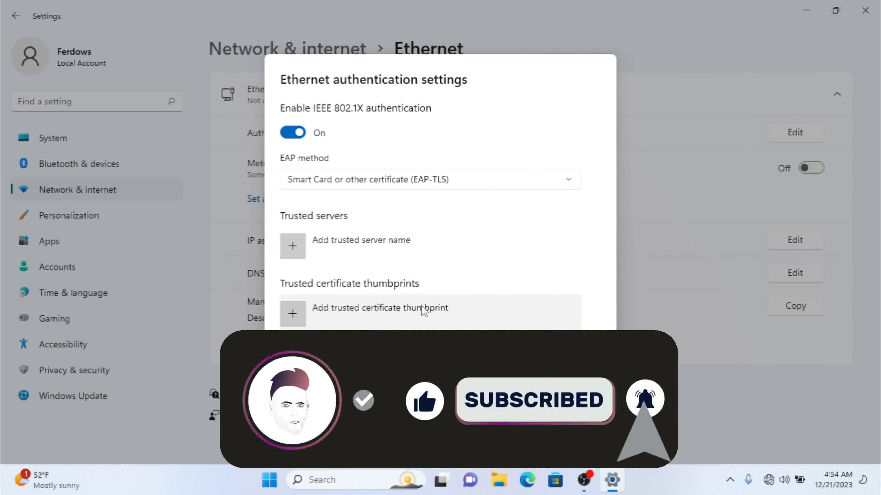
pyautogui.click(360, 385)
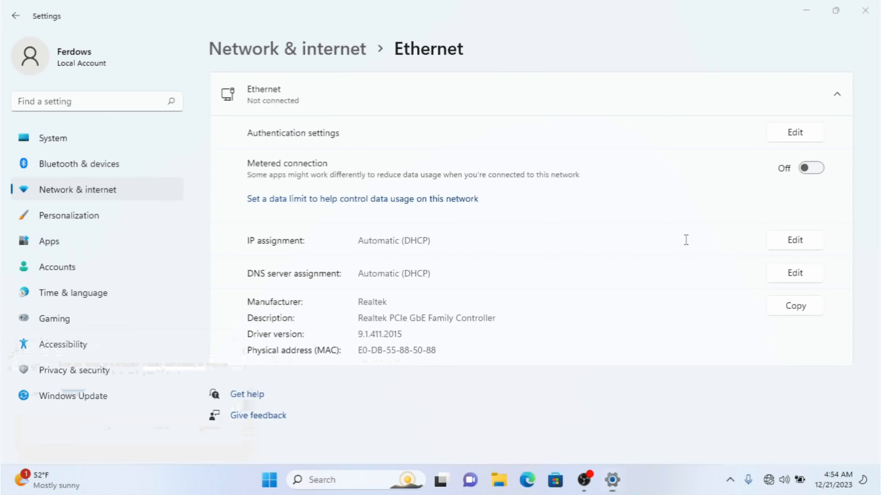
# Step: Open the Network Connections window by running ncpa.cpl
pyautogui.press('super+r')
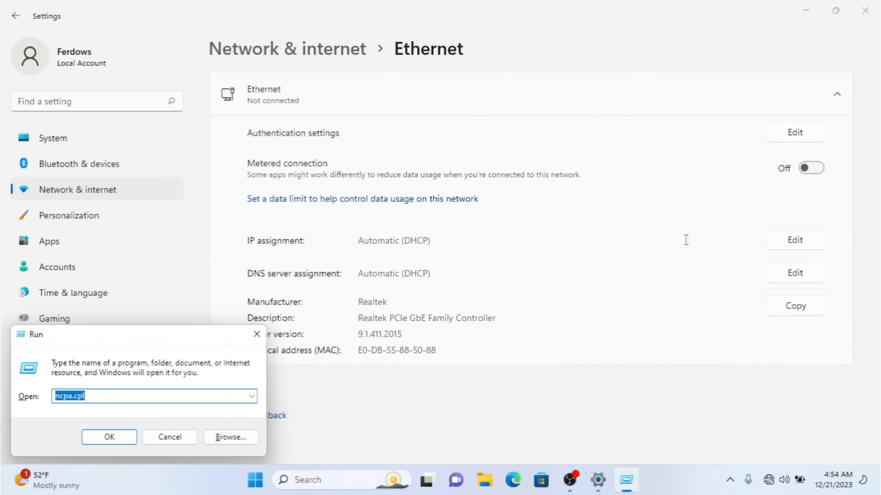
pyautogui.press('Right')
pyautogui.press('Return')
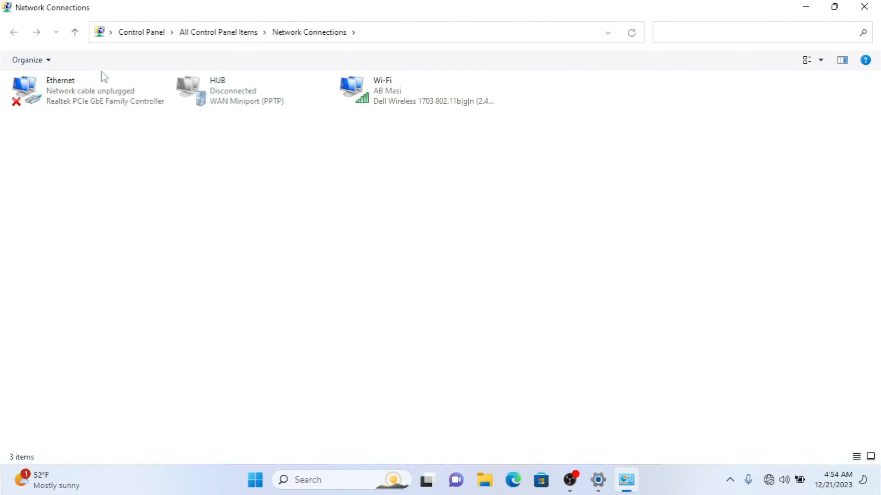
# Step: Open the Internet Protocol Version 4 (TCP/IPv4) properties of the Ethernet adapter
pyautogui.click(78, 94)
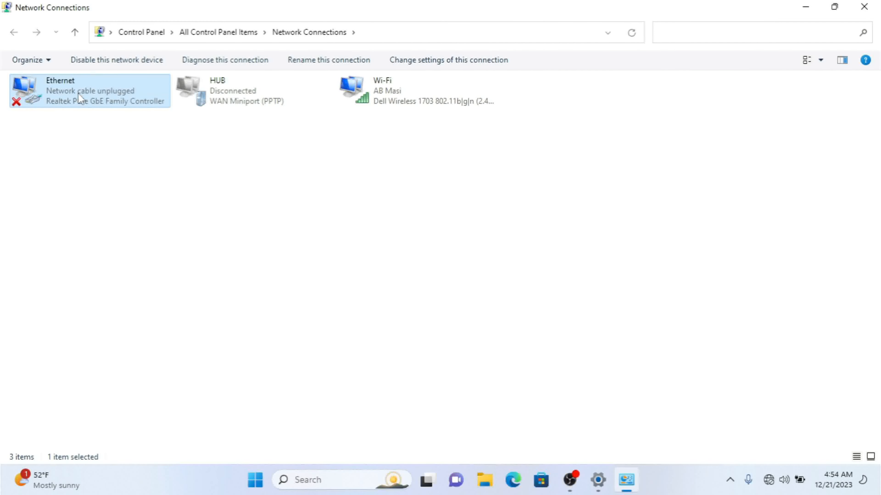
pyautogui.rightClick(78, 93)
pyautogui.click(131, 216)
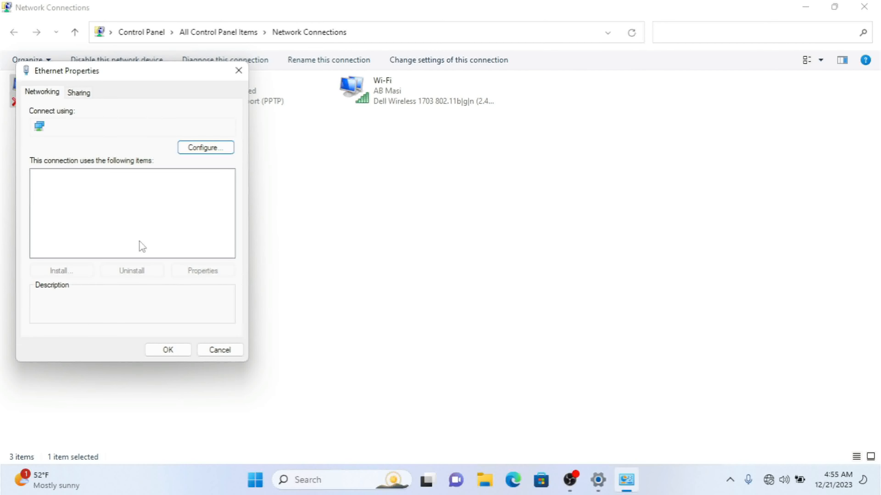
pyautogui.moveTo(115, 71); pyautogui.dragTo(222, 78)
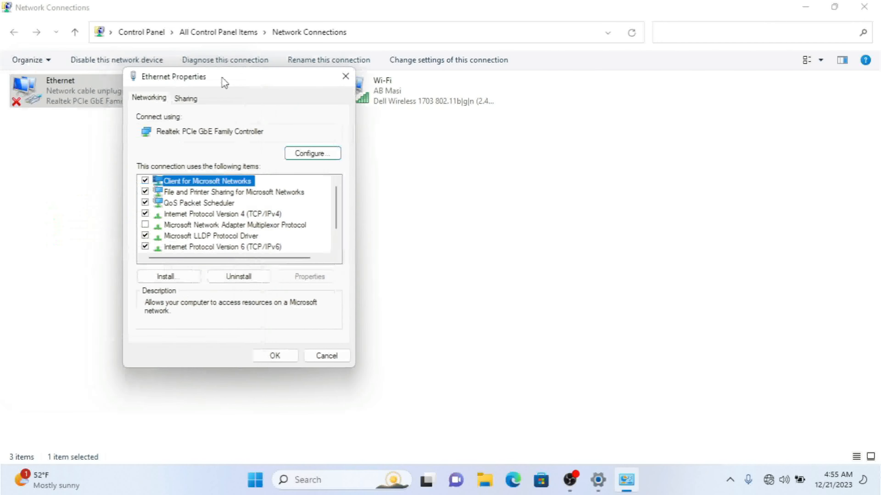
pyautogui.click(241, 215)
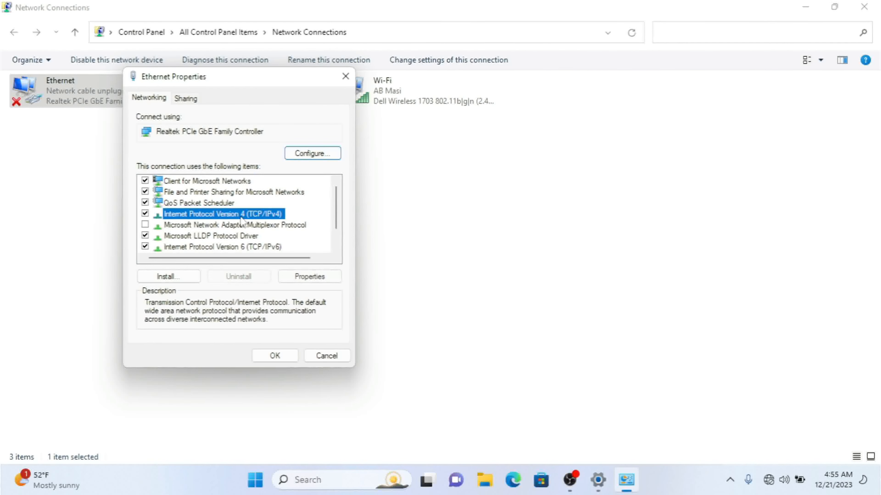
pyautogui.click(266, 248)
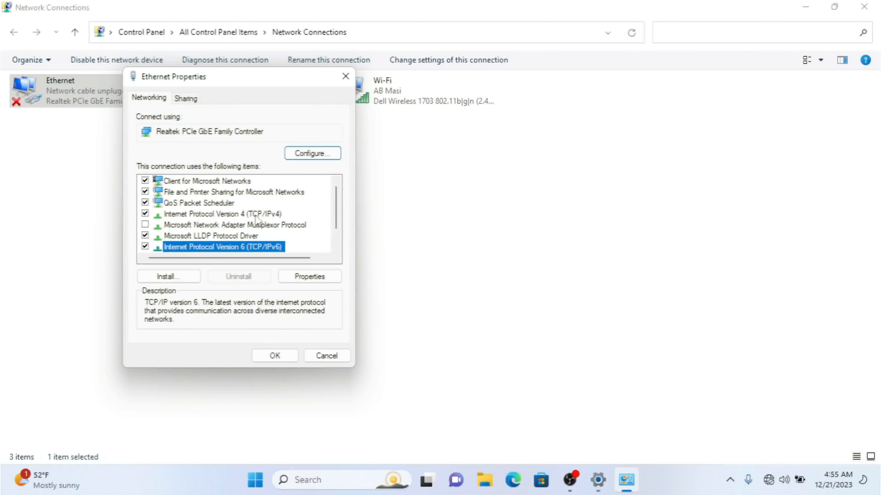
pyautogui.click(255, 216)
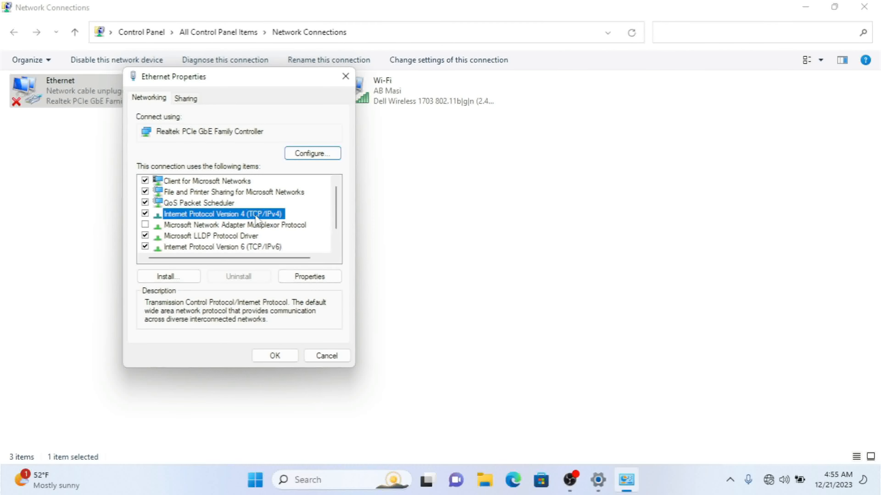
pyautogui.click(309, 276)
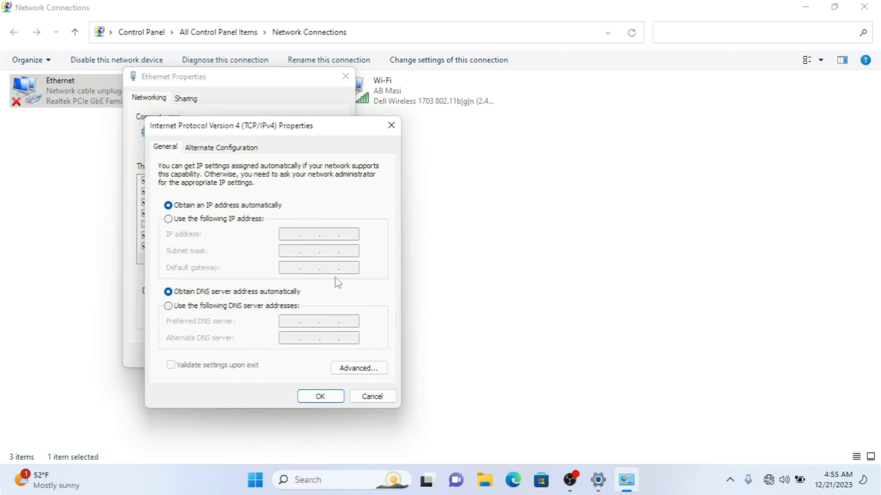
# Step: Examine the manual IP and DNS address fields of the Ethernet adapter, cancel without saving, and close Network Connections
pyautogui.click(217, 220)
pyautogui.click(283, 236)
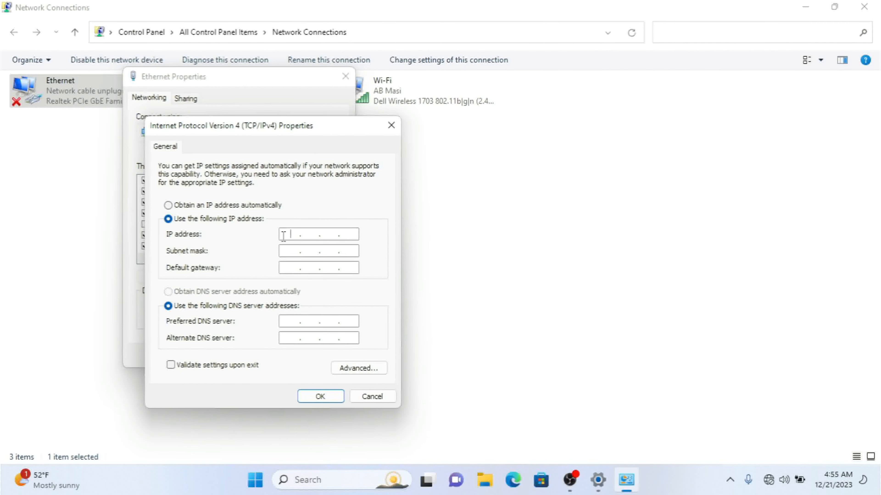
pyautogui.click(291, 251)
pyautogui.click(292, 267)
pyautogui.click(292, 322)
pyautogui.click(293, 336)
pyautogui.click(369, 399)
pyautogui.click(326, 356)
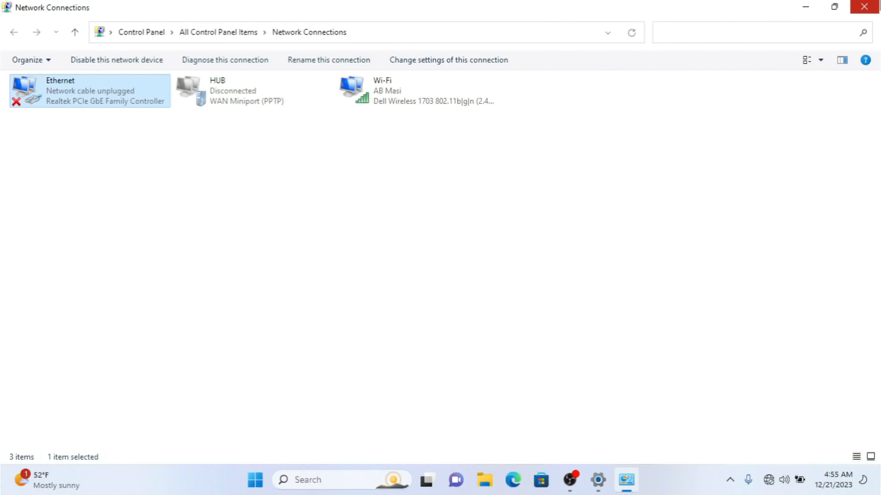
pyautogui.click(864, 7)
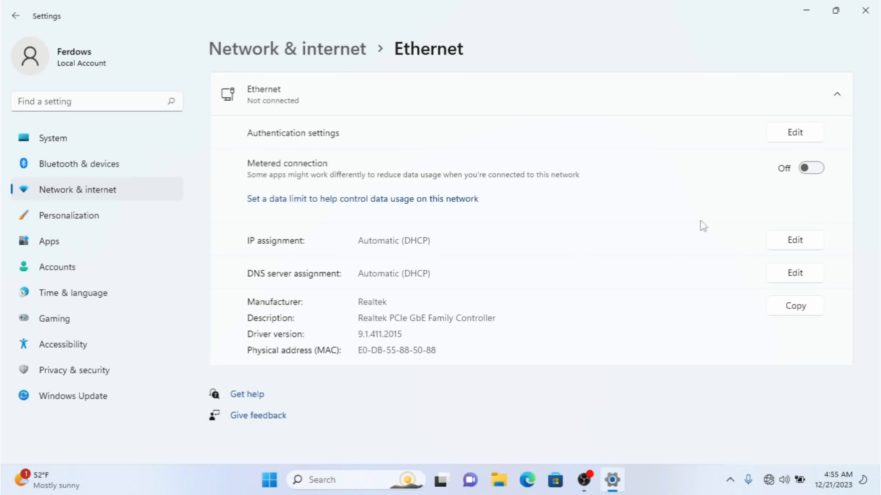